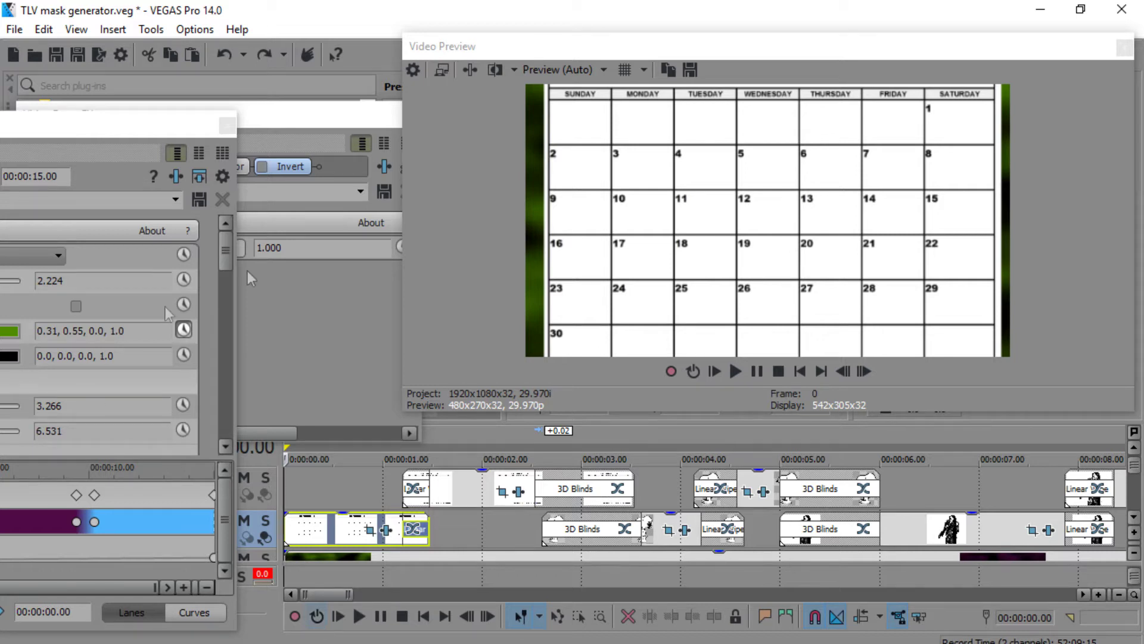
# Step: Close the noise texture generator window and undock the Snoopy_Peanuts effect chain as a floating window
pyautogui.moveTo(101, 130); pyautogui.dragTo(346, 112)
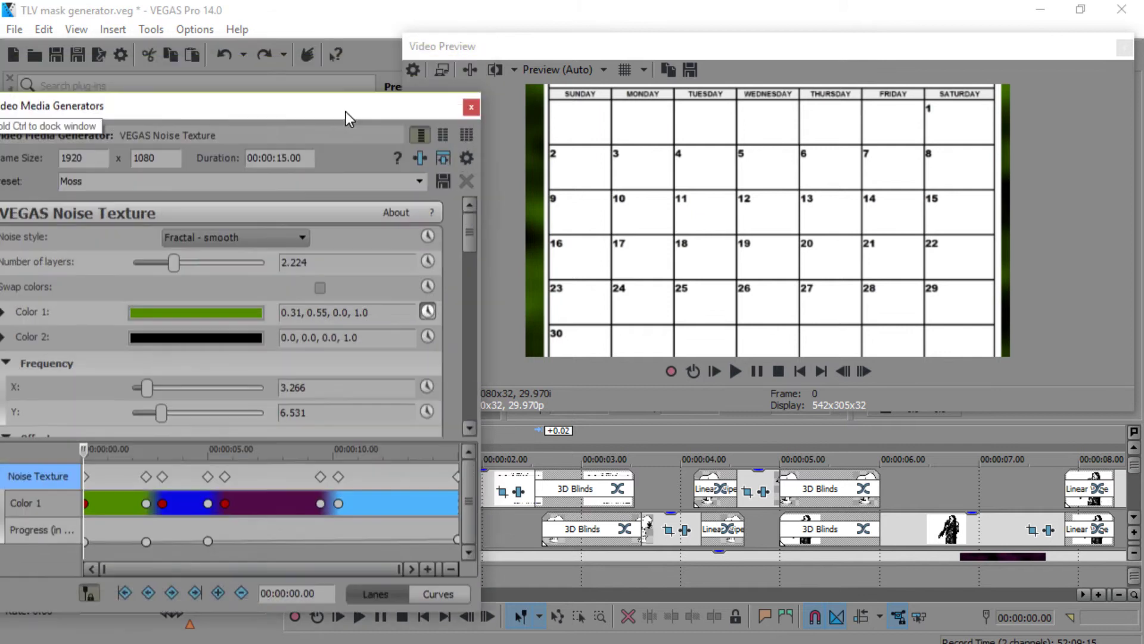
pyautogui.click(469, 108)
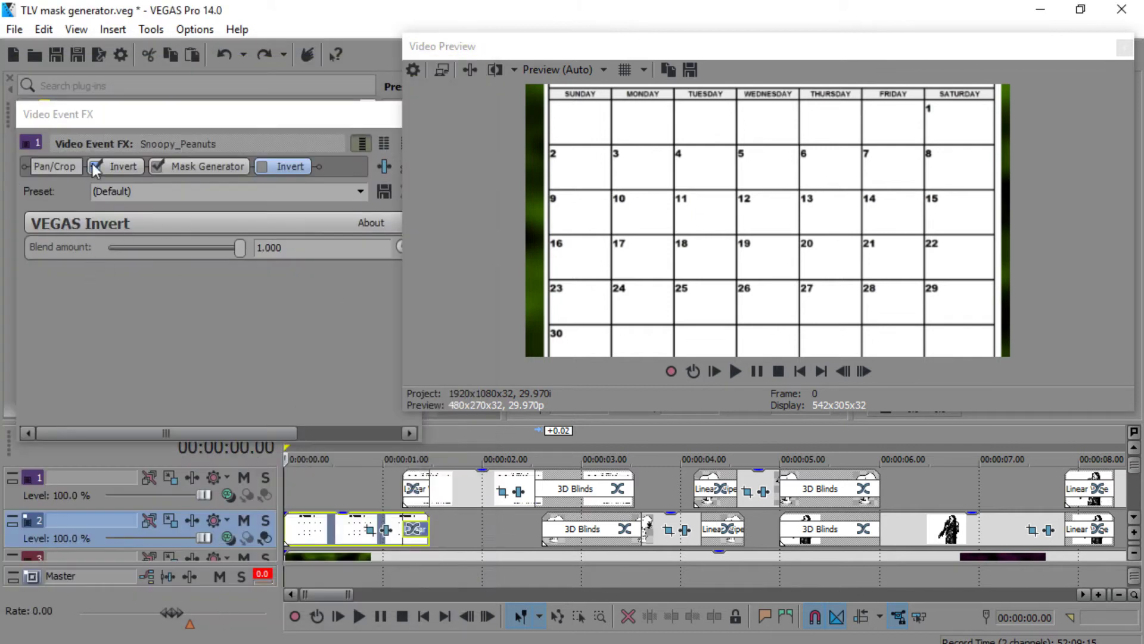
pyautogui.moveTo(142, 116); pyautogui.dragTo(281, 177)
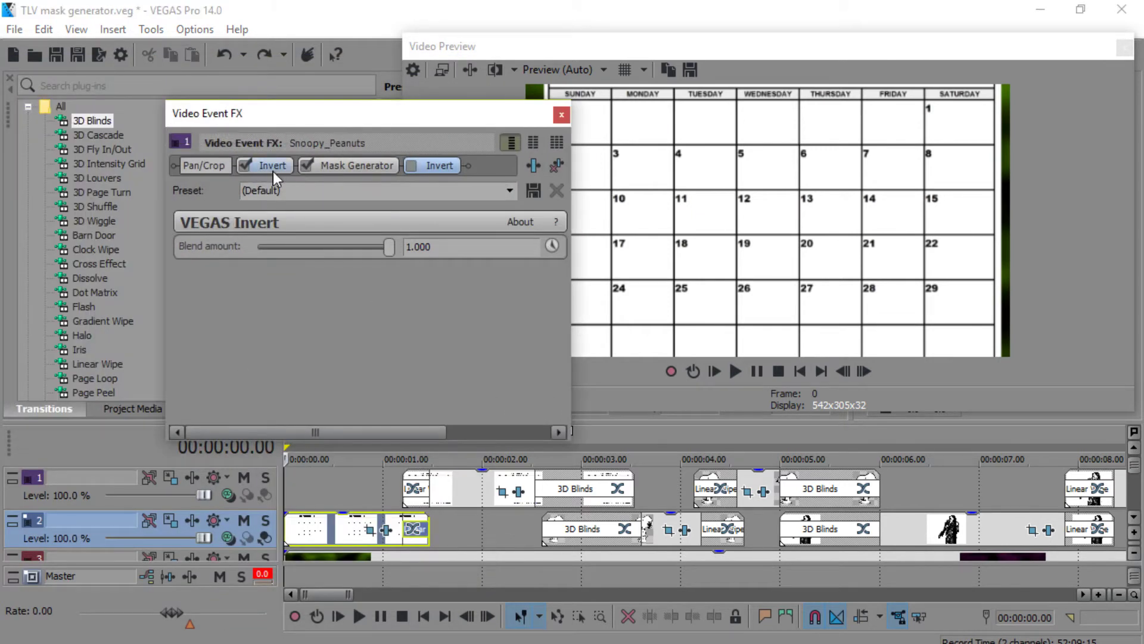
# Step: Show the Mask Generator's Luminance settings off the preview and select the calendar event
pyautogui.click(358, 166)
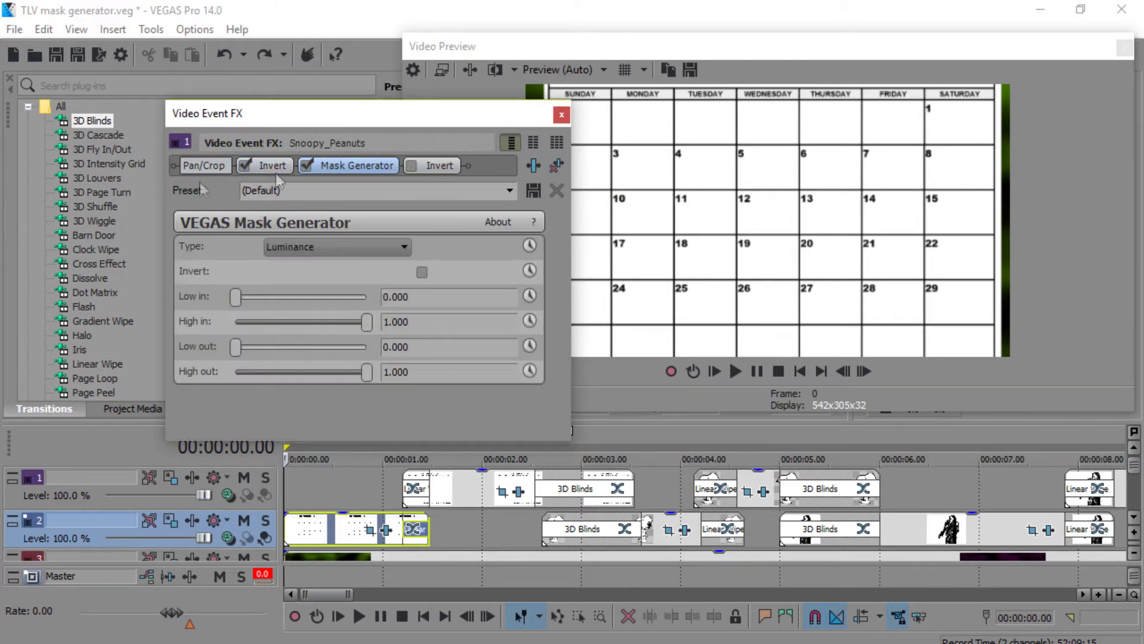
pyautogui.moveTo(435, 112); pyautogui.dragTo(297, 108)
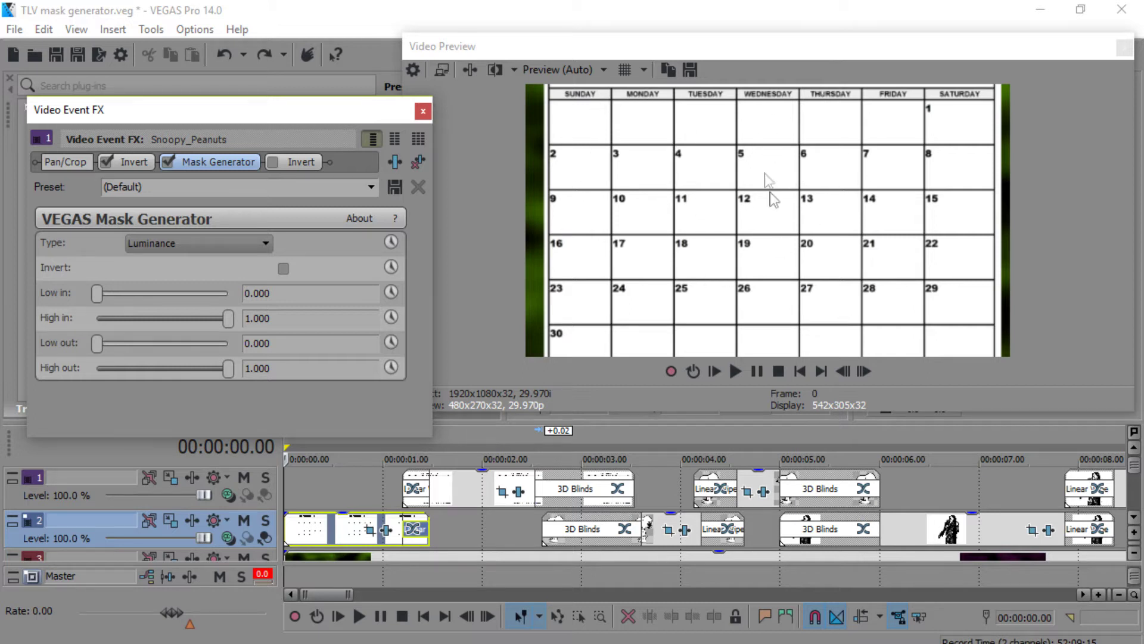
pyautogui.click(460, 482)
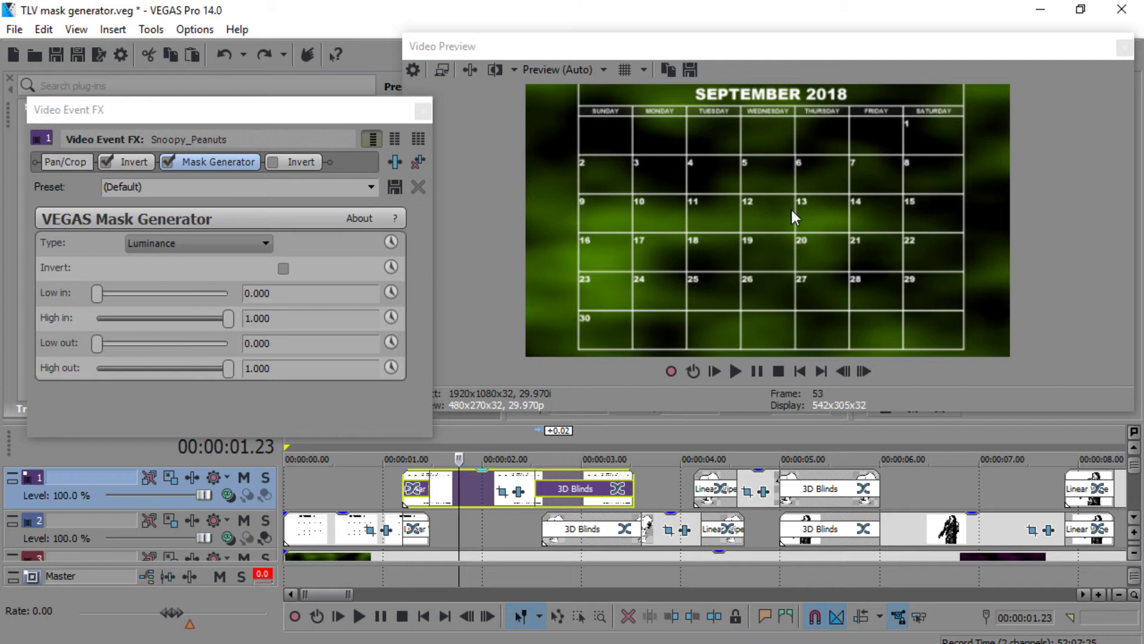
# Step: Uncheck the Mask Generator in the september-2018-calendar-1 event's effect chain, making its cells solid black
pyautogui.click(136, 161)
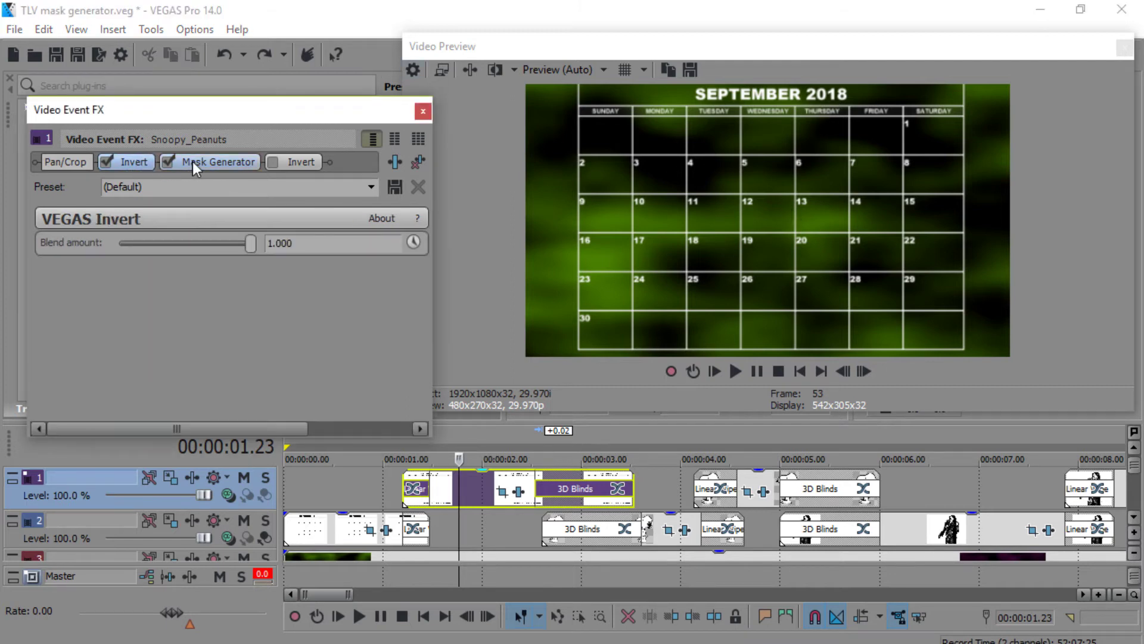
pyautogui.click(192, 163)
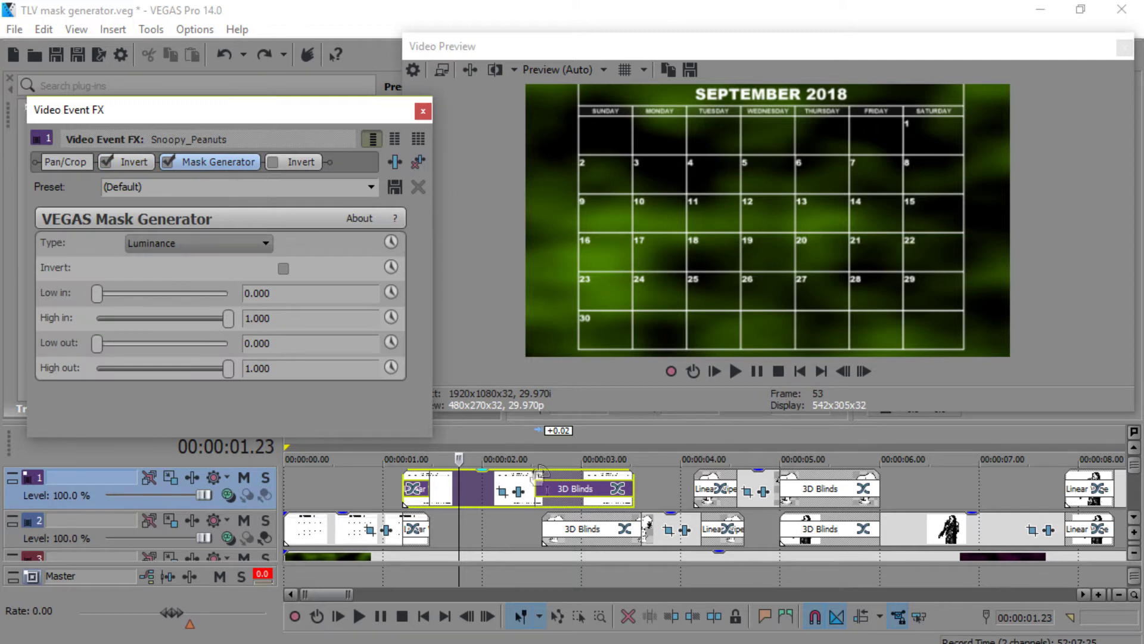
pyautogui.click(519, 495)
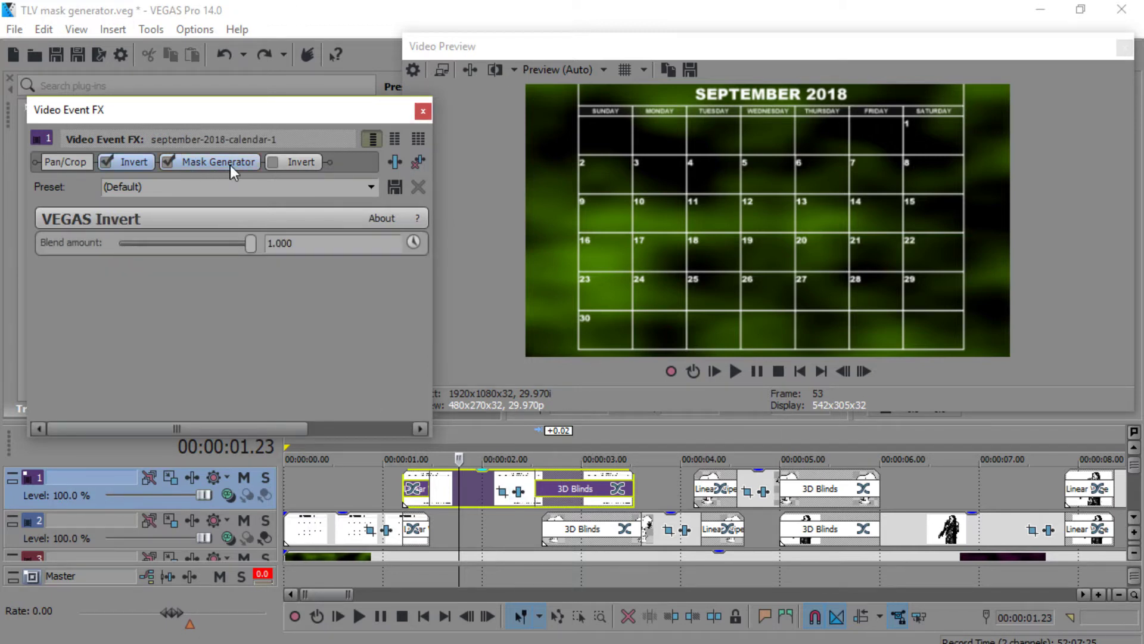
pyautogui.click(169, 163)
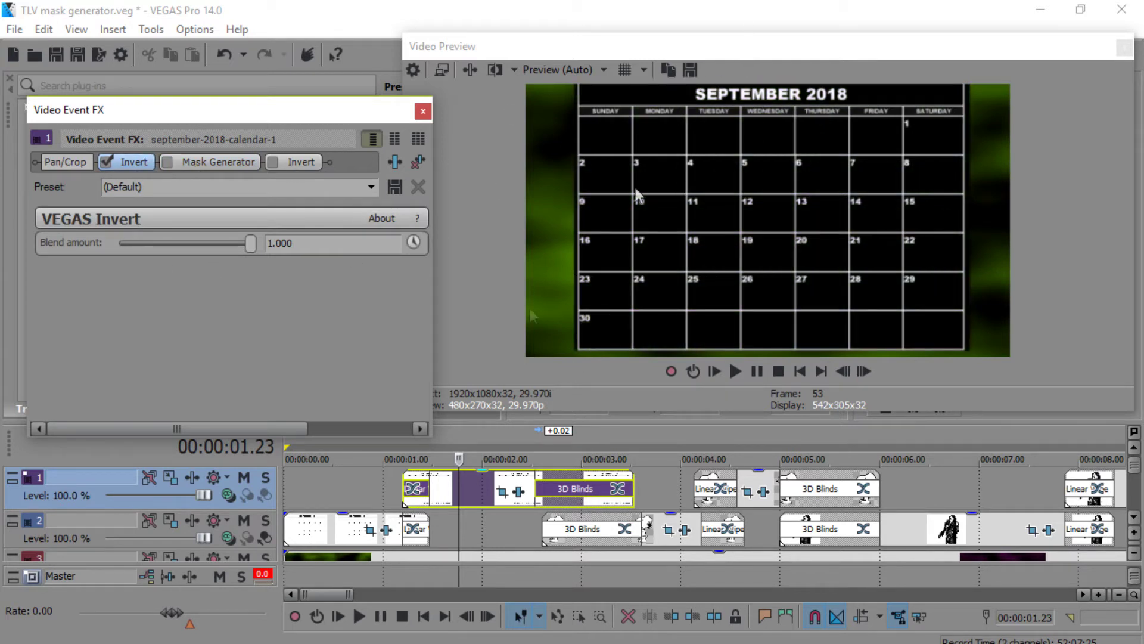
pyautogui.click(347, 528)
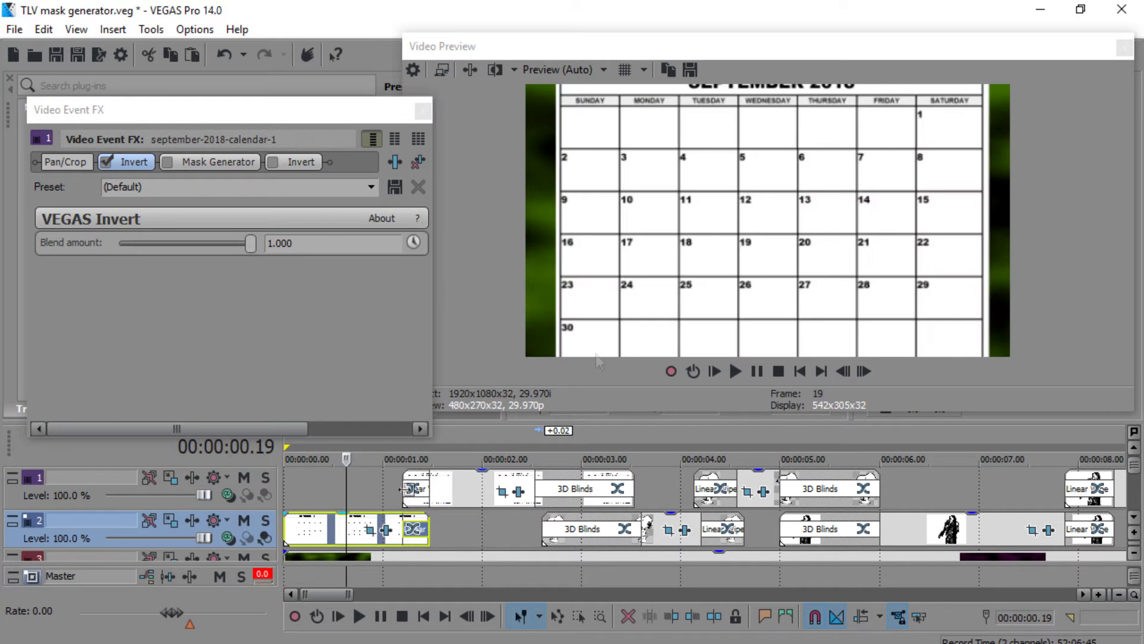
pyautogui.click(468, 488)
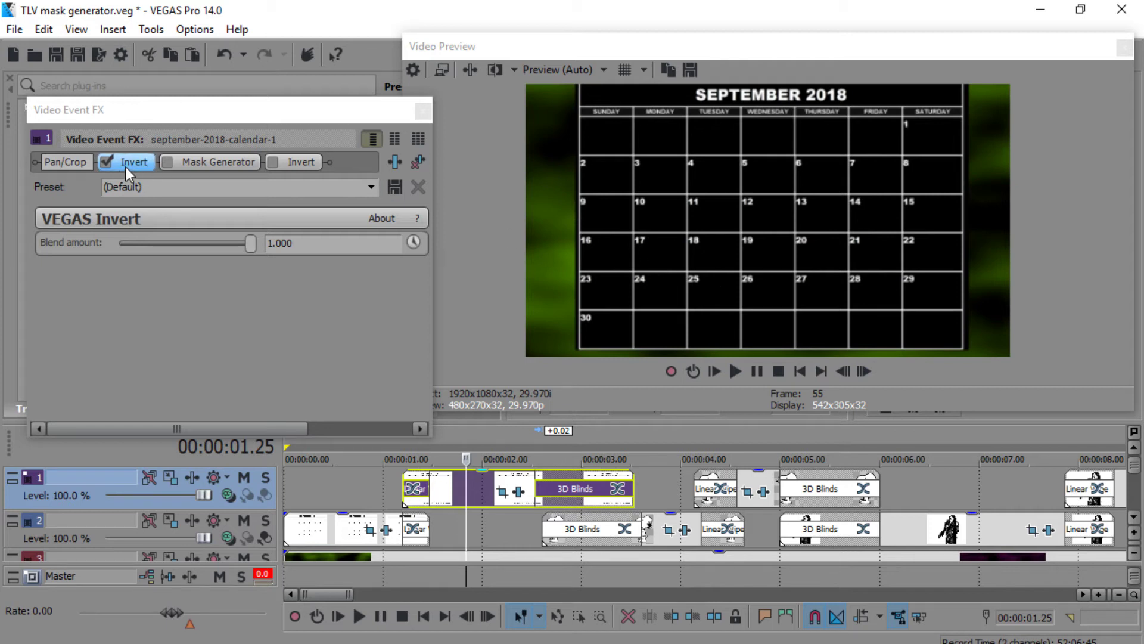
pyautogui.click(107, 162)
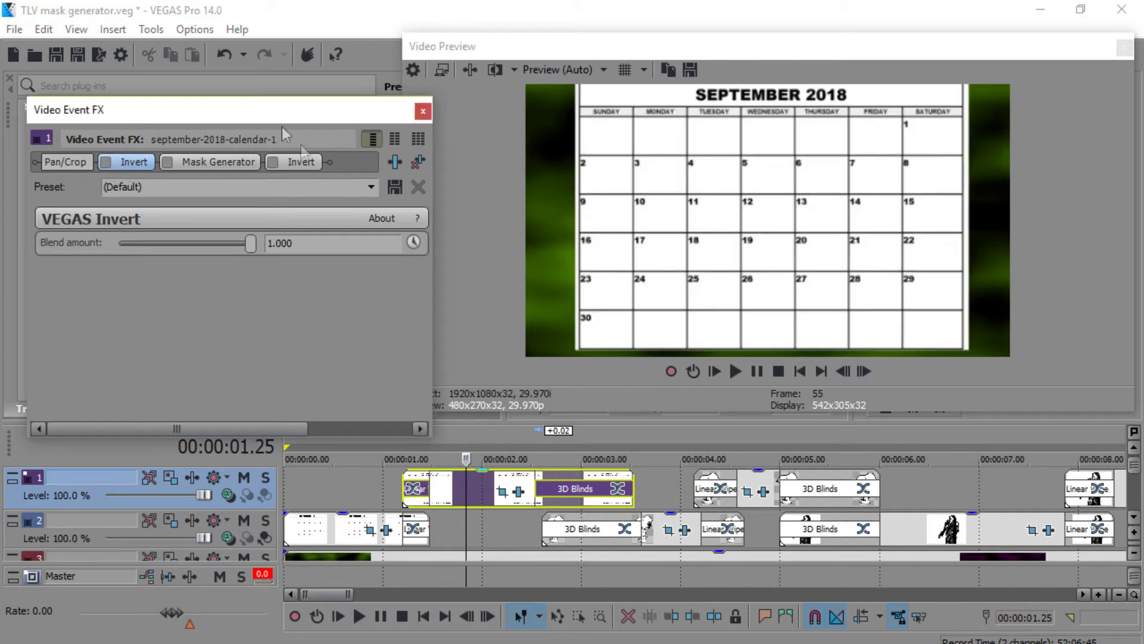
pyautogui.click(104, 162)
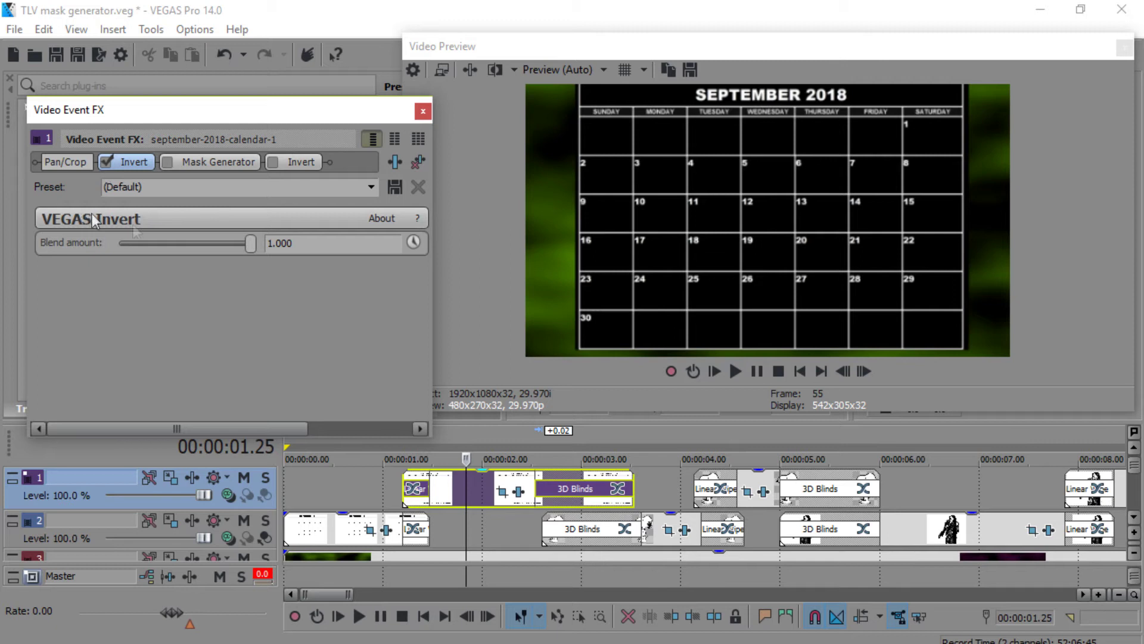
# Step: Re-enable the calendar event's Mask Generator so green Moss noise fills the cells again
pyautogui.click(198, 162)
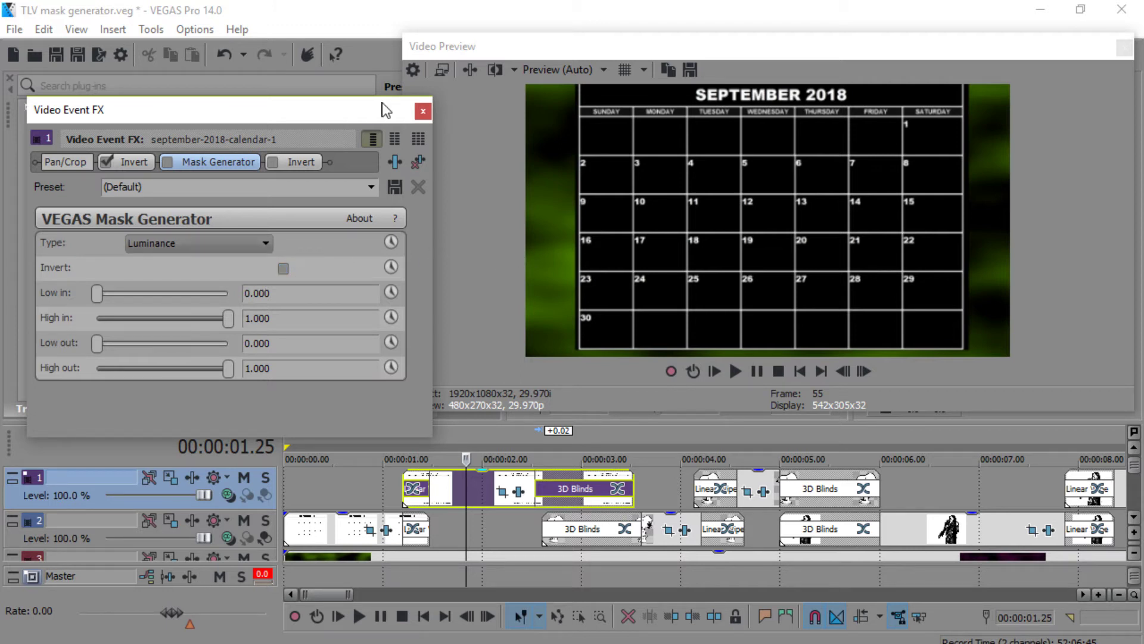
pyautogui.click(169, 162)
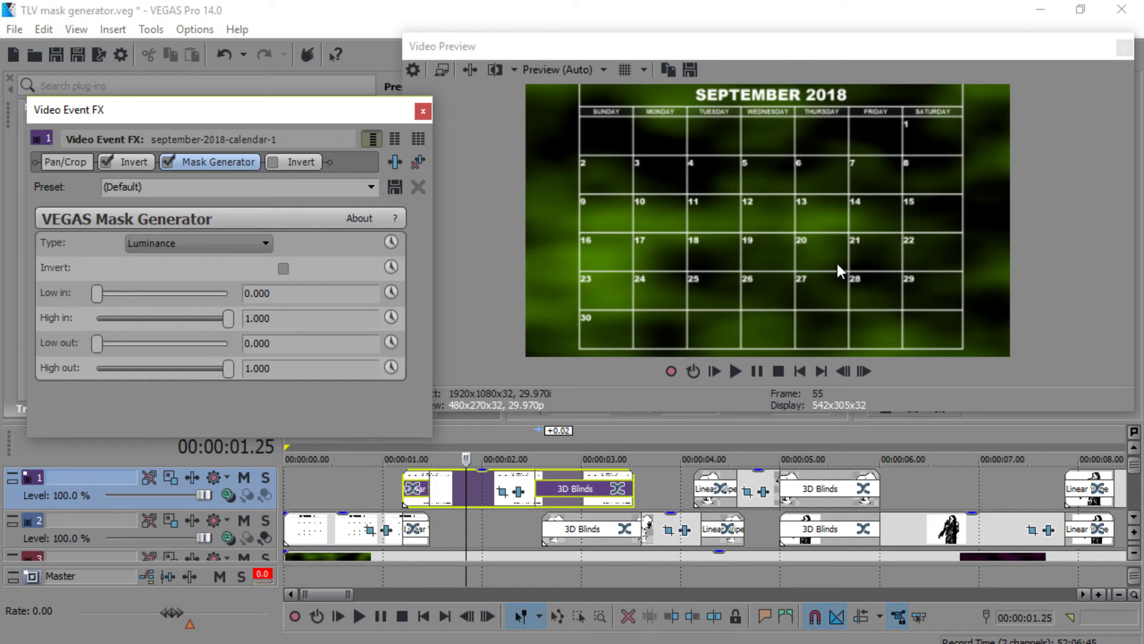
# Step: Close the calendar's effects window and open the Snoopy_Peanuts event's effect chain
pyautogui.click(423, 112)
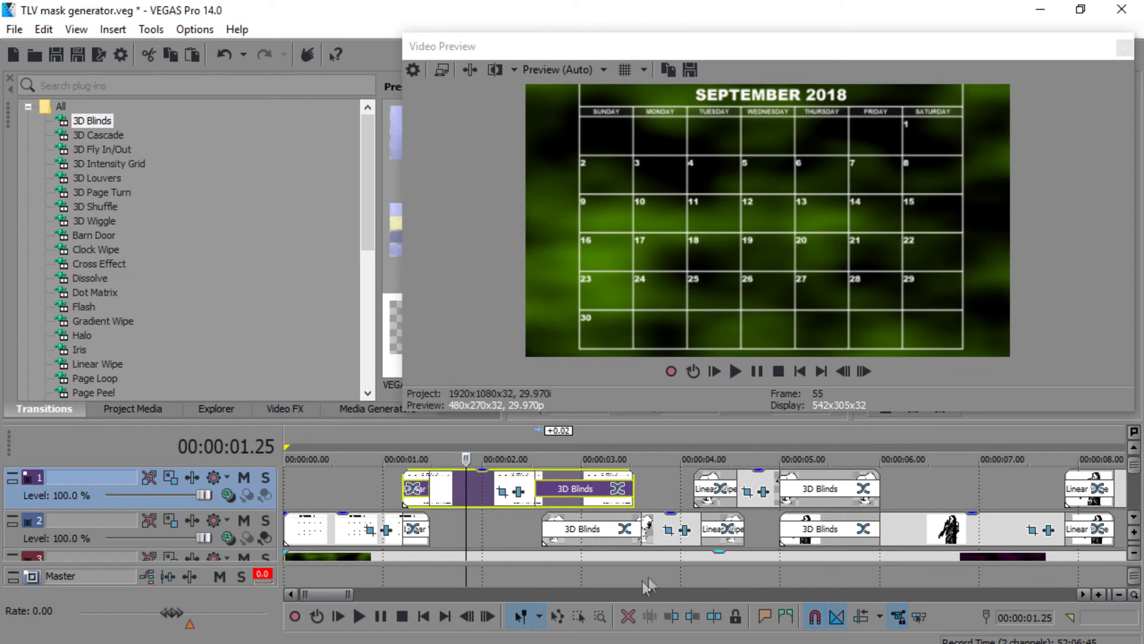
pyautogui.click(754, 478)
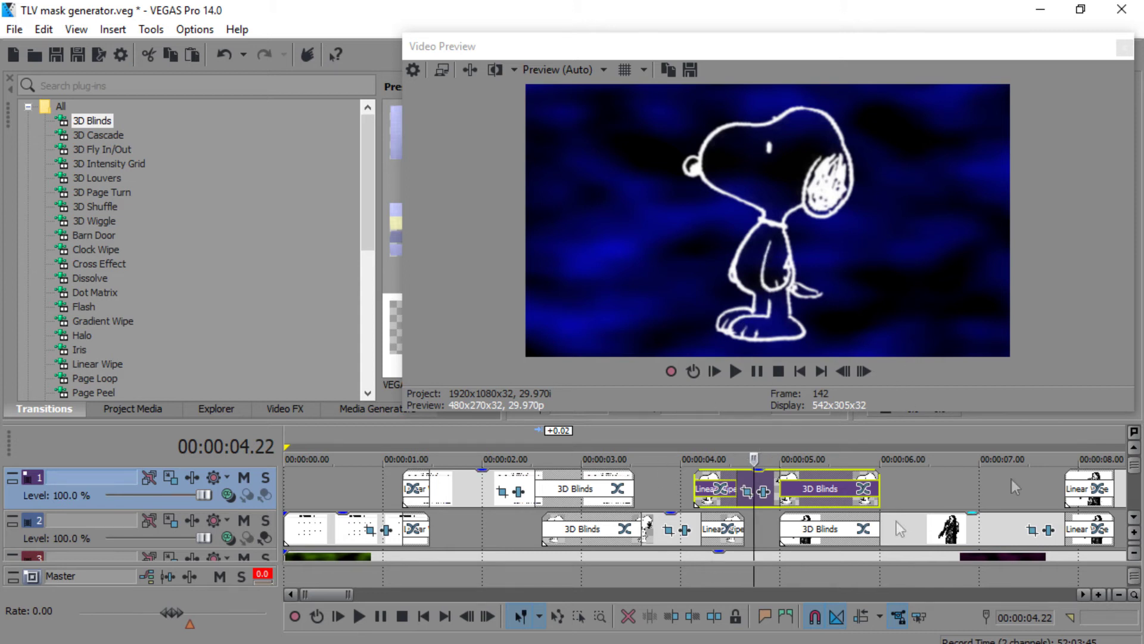
pyautogui.click(763, 495)
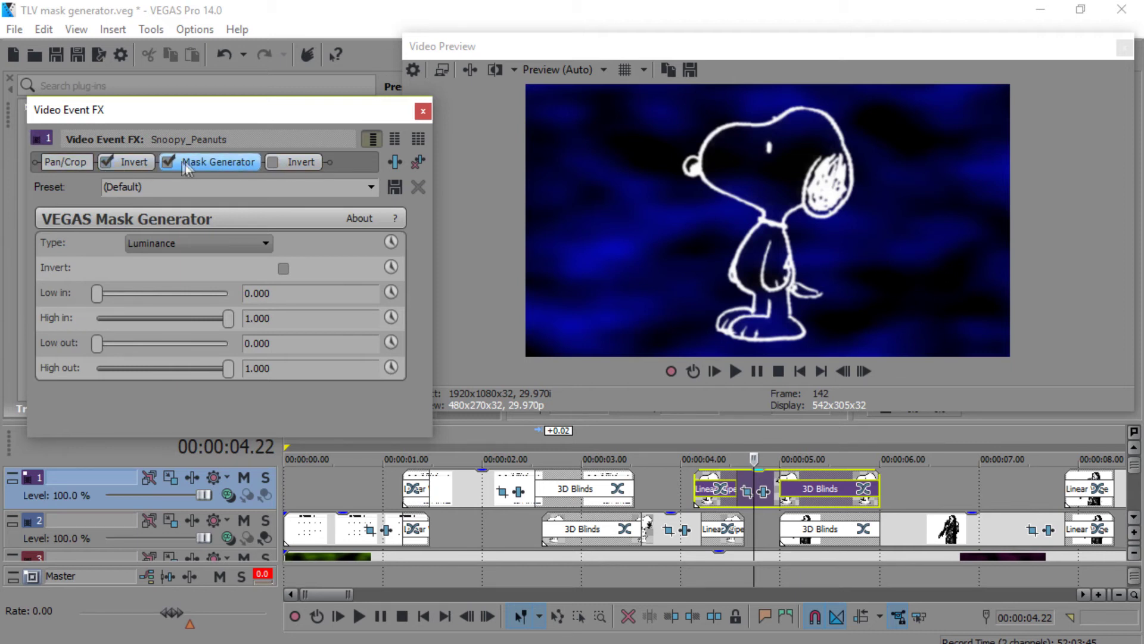
# Step: Enable the second Invert effect so Snoopy shows as a dark outline over blue noise
pyautogui.click(288, 163)
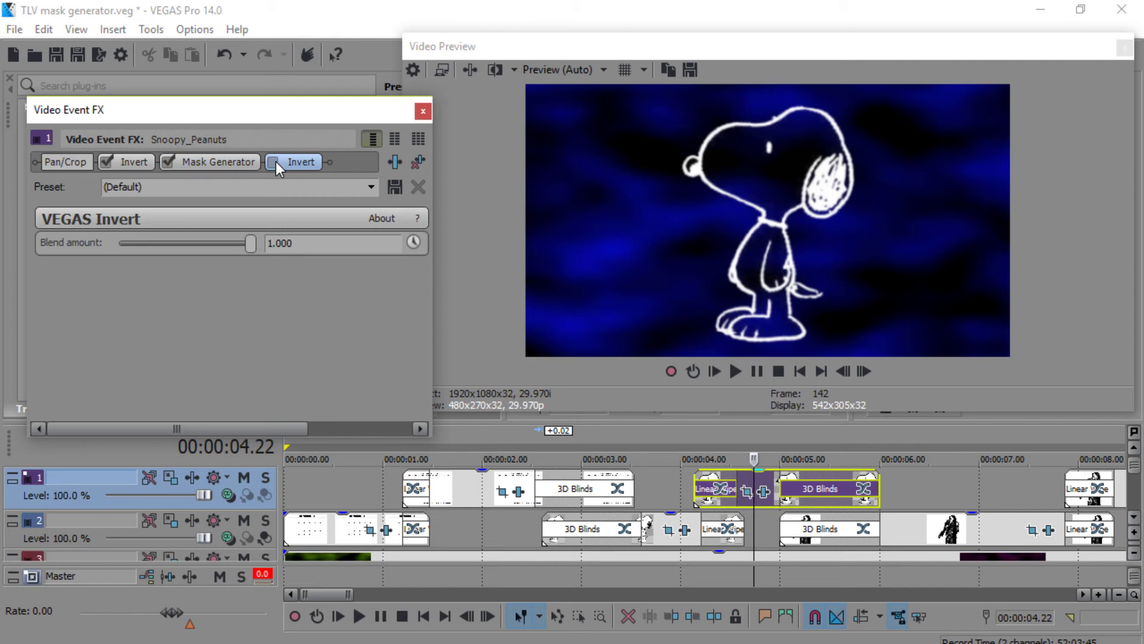
pyautogui.click(273, 162)
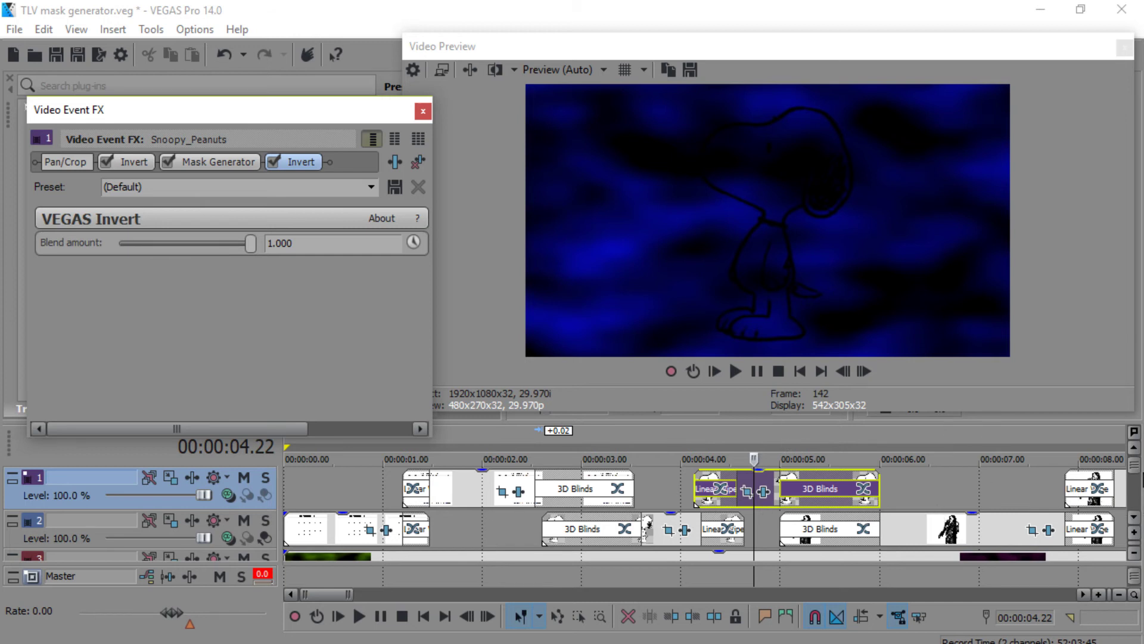
pyautogui.click(1134, 517)
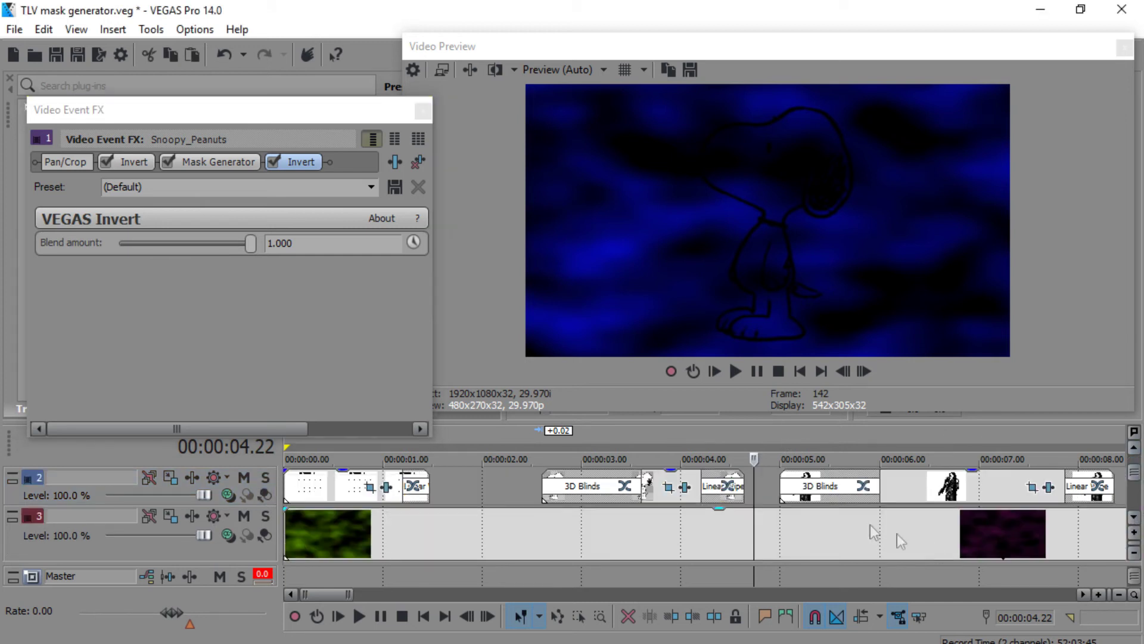
# Step: Set the noise texture's Color 2 to light blue (0.0, 0.62, 0.95, 1.0)
pyautogui.rightClick(757, 535)
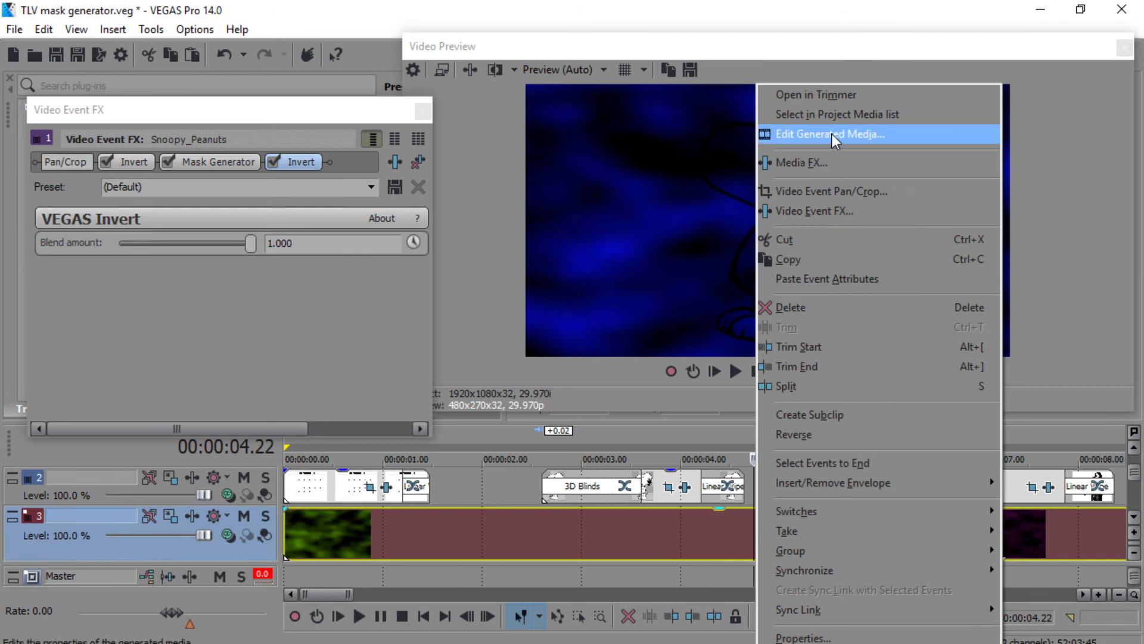
pyautogui.click(832, 134)
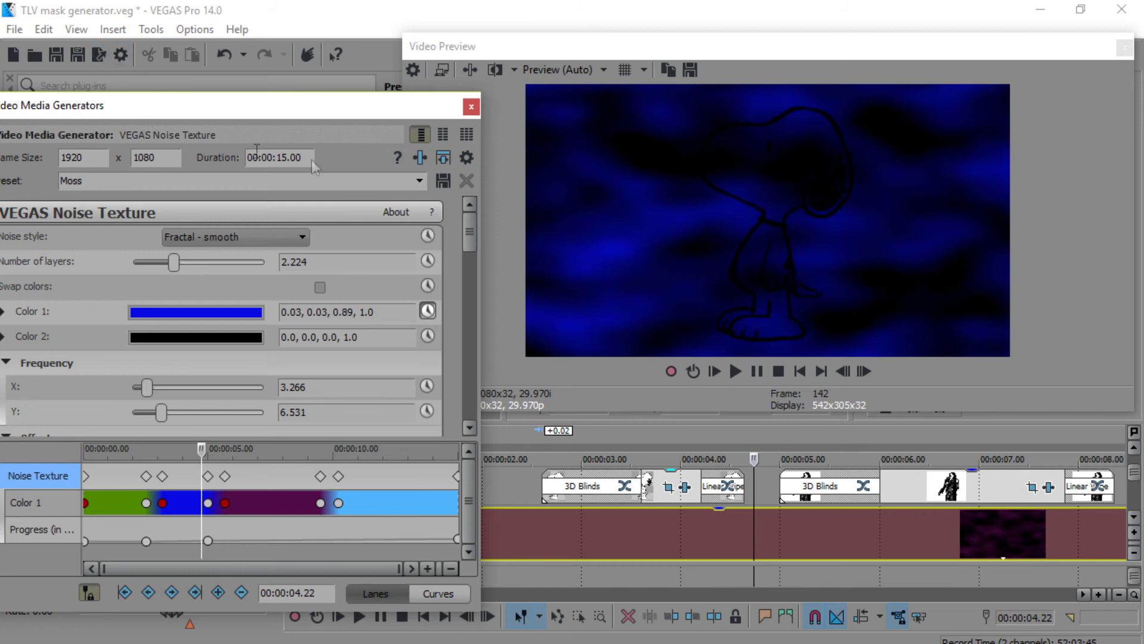
pyautogui.moveTo(216, 108); pyautogui.dragTo(312, 77)
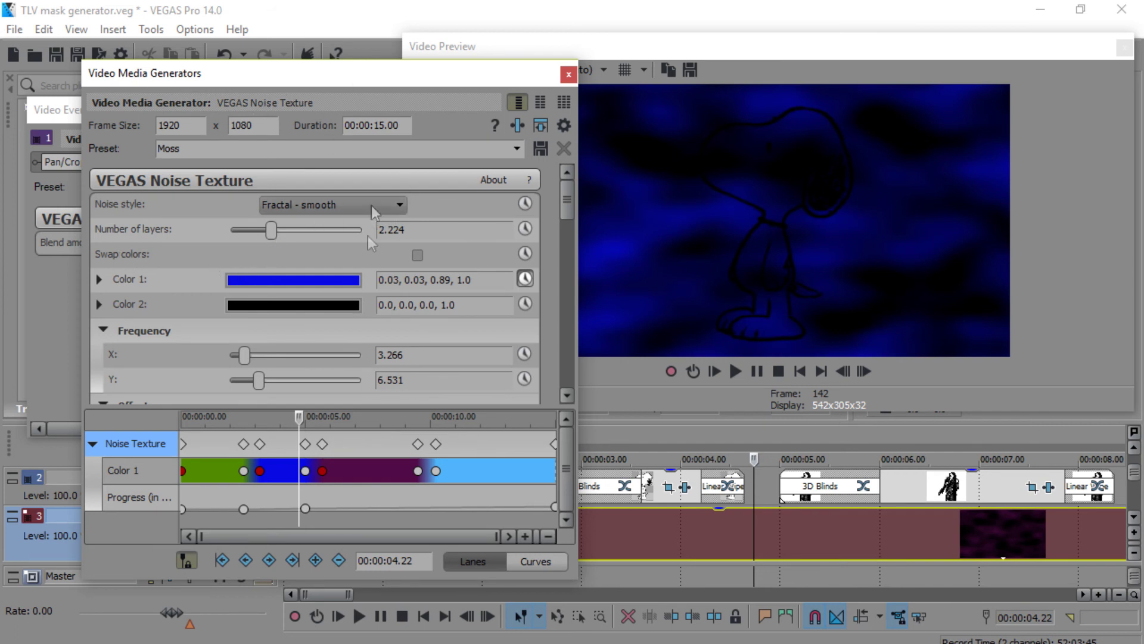
pyautogui.click(308, 309)
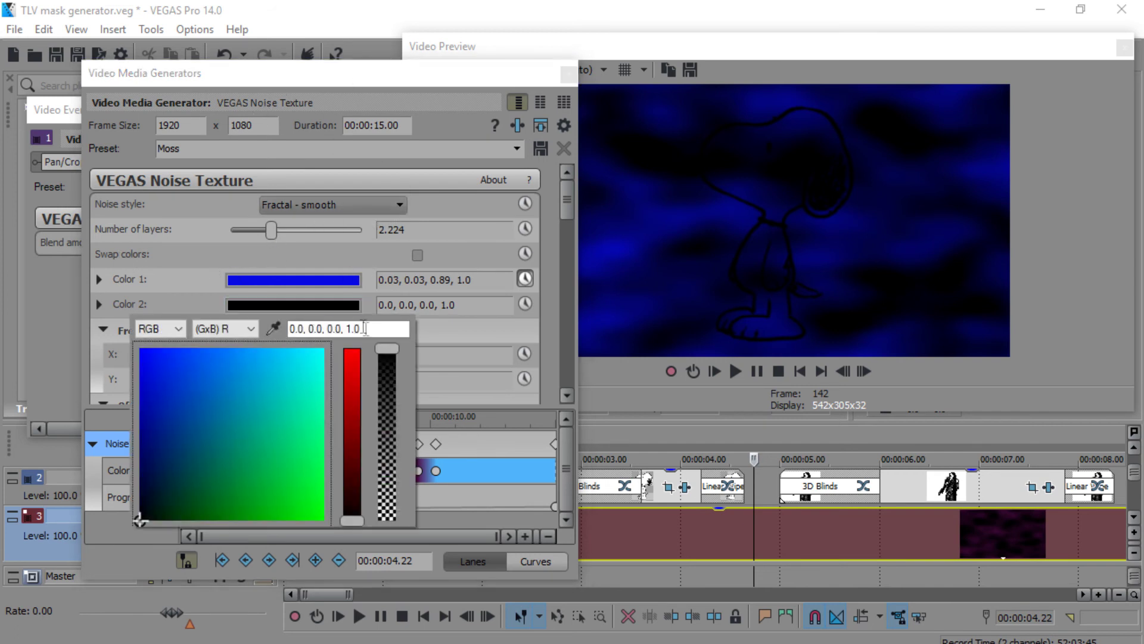
pyautogui.click(255, 356)
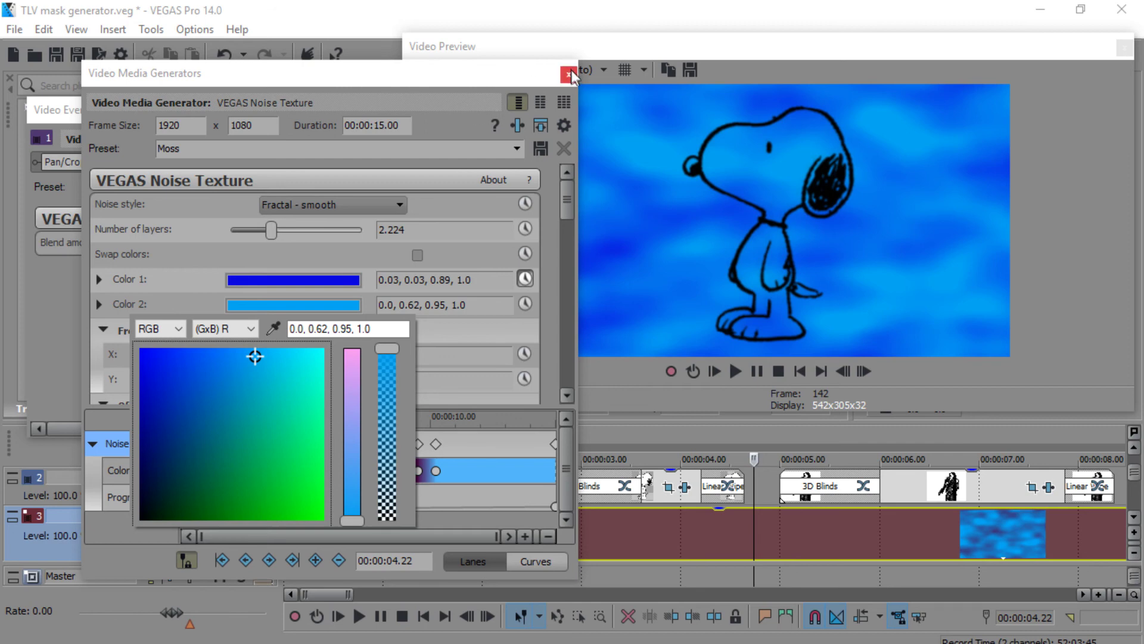
# Step: Bring the VEGAS Pro window back to the front
pyautogui.hotkey('alt', 'Tab')
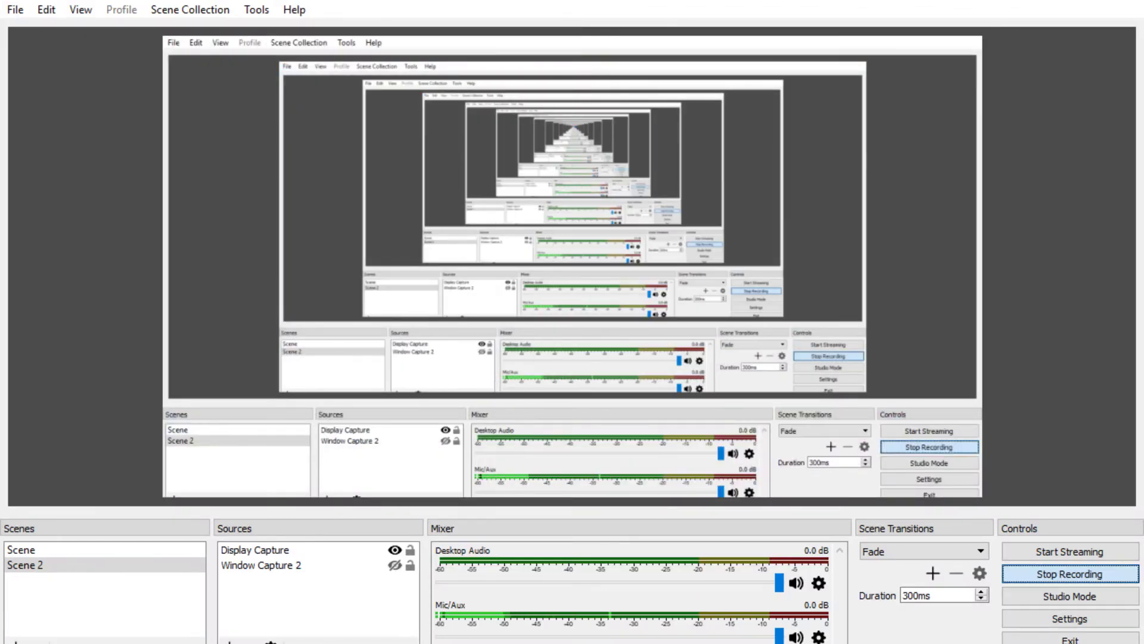
pyautogui.press('super')
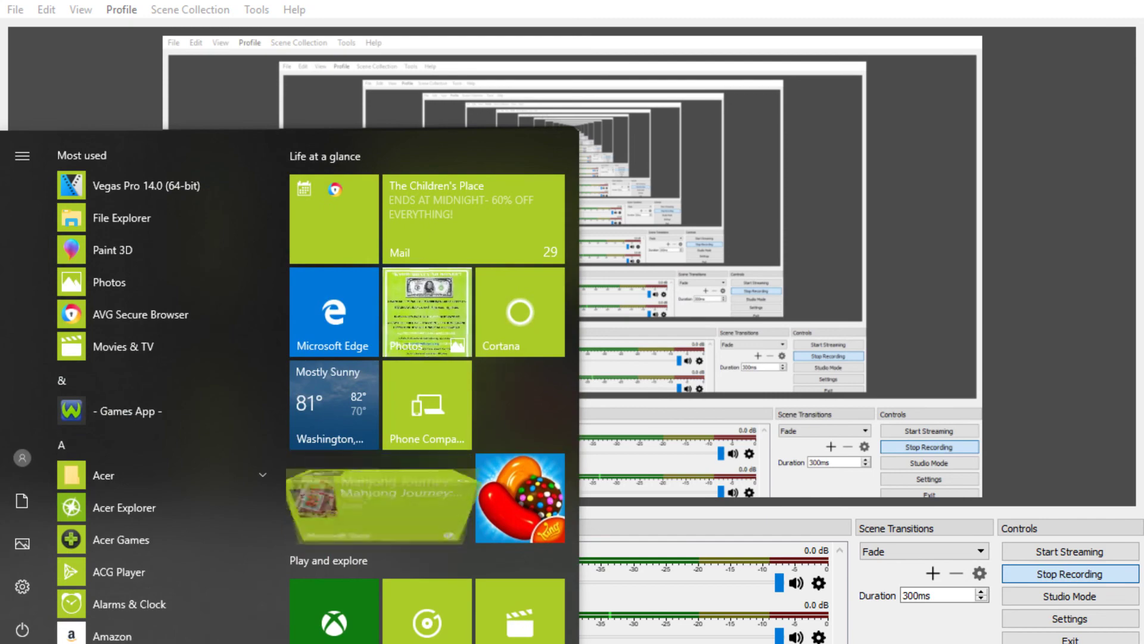
pyautogui.click(475, 630)
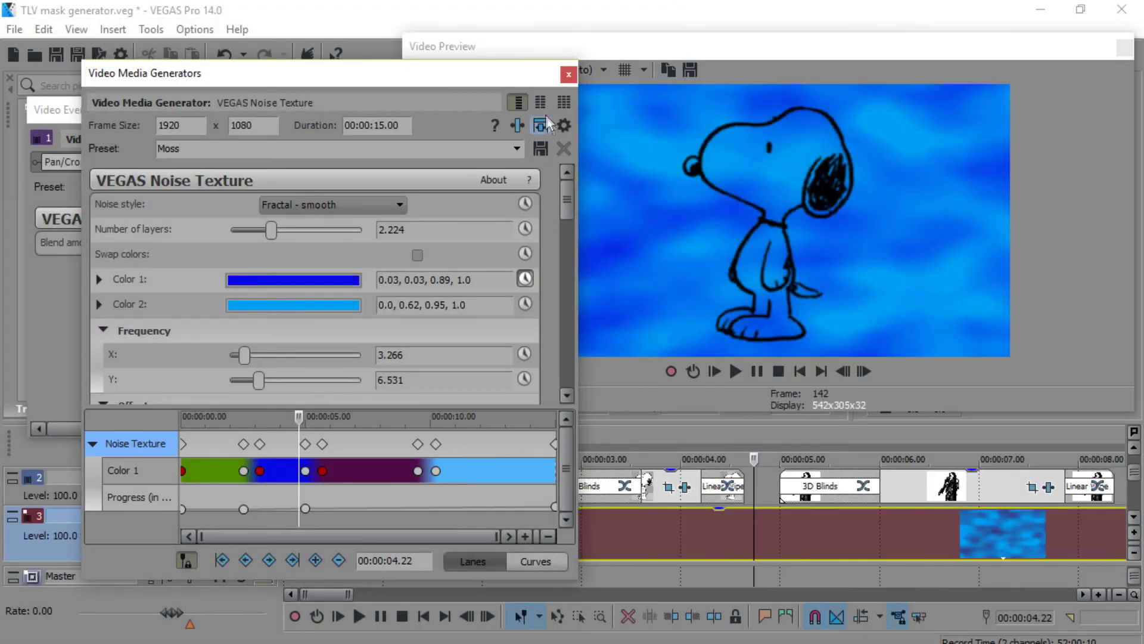
# Step: Close the noise texture generator settings window
pyautogui.click(568, 74)
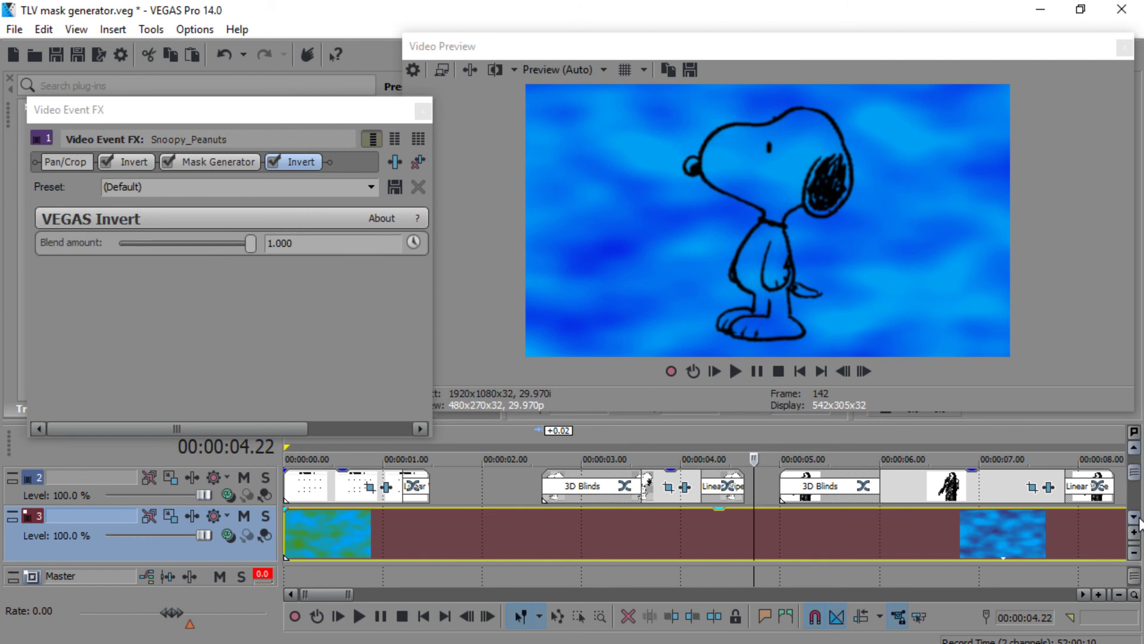
pyautogui.scroll(-1, 1135, 519)
pyautogui.click(1134, 447)
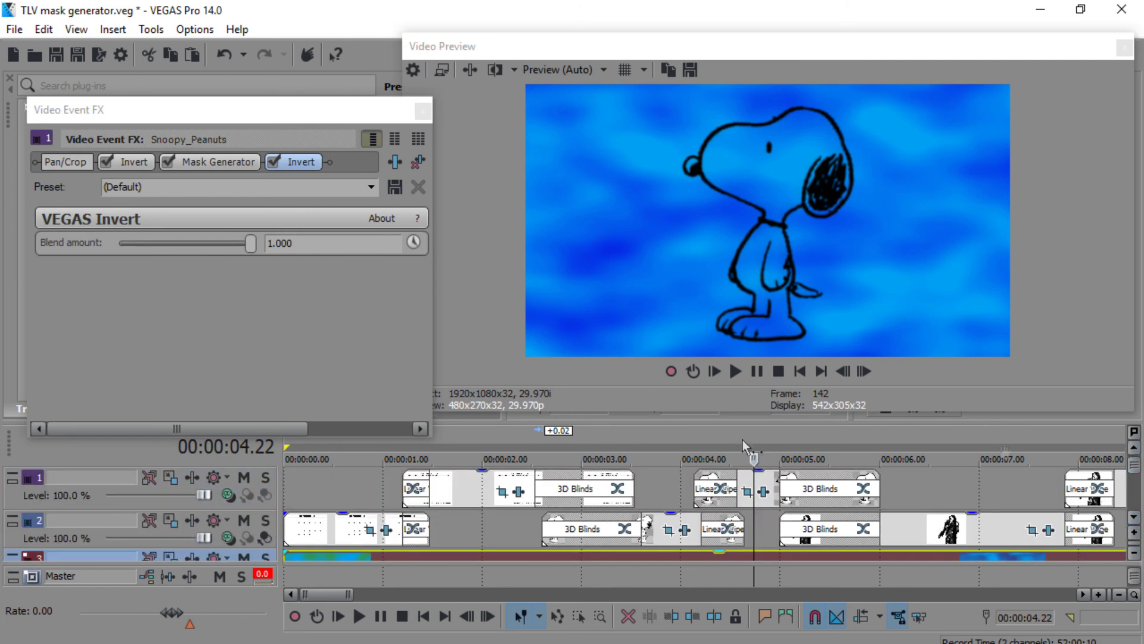
# Step: Compare frames at 00:00:03.21 and 142, then float the Video Preview as its own window
pyautogui.click(652, 531)
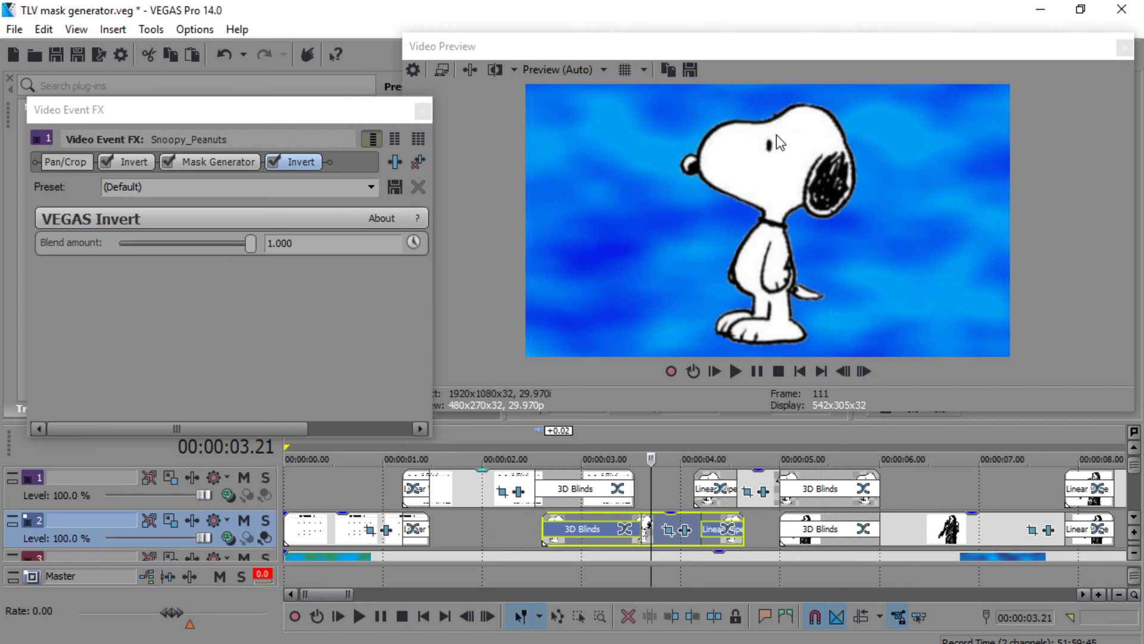
pyautogui.click(758, 489)
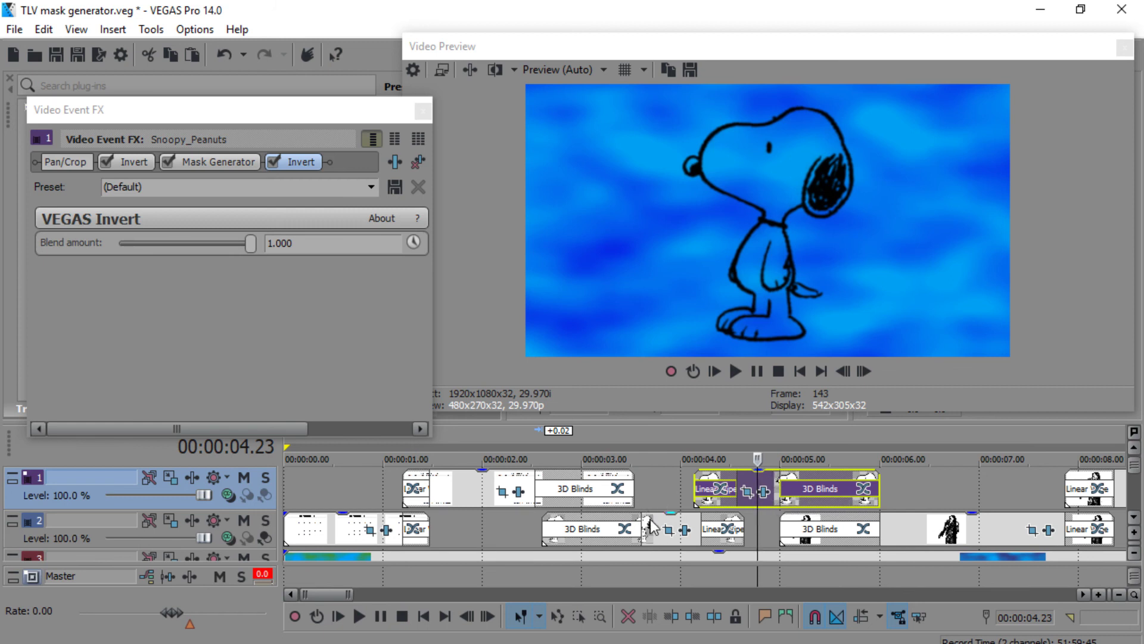
pyautogui.click(651, 528)
pyautogui.click(753, 489)
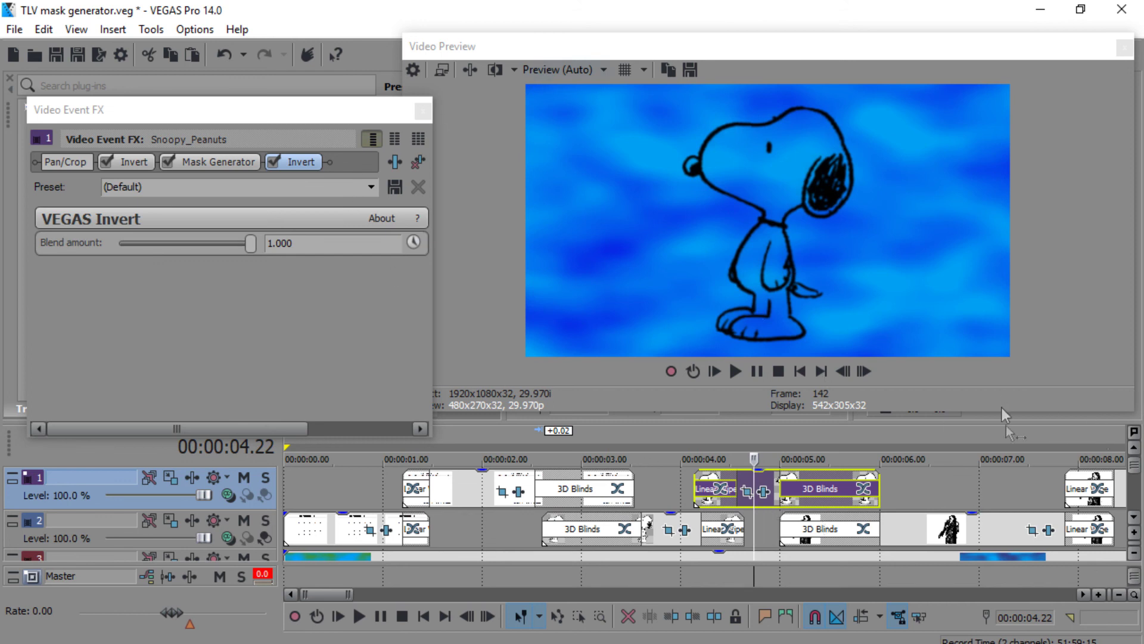
pyautogui.moveTo(821, 60); pyautogui.dragTo(710, 49)
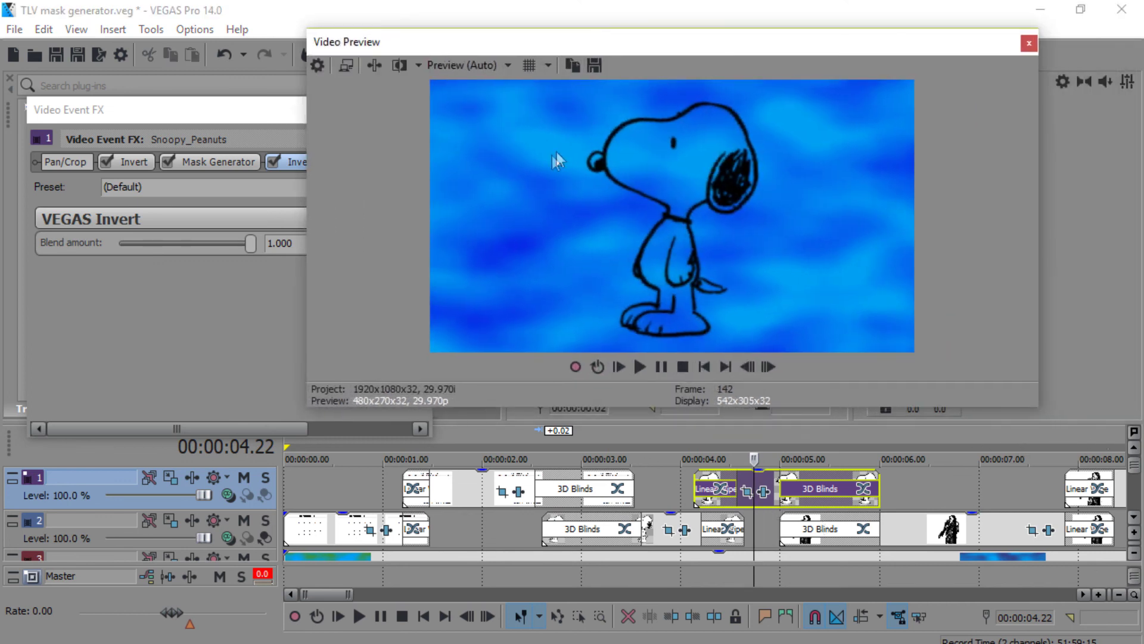